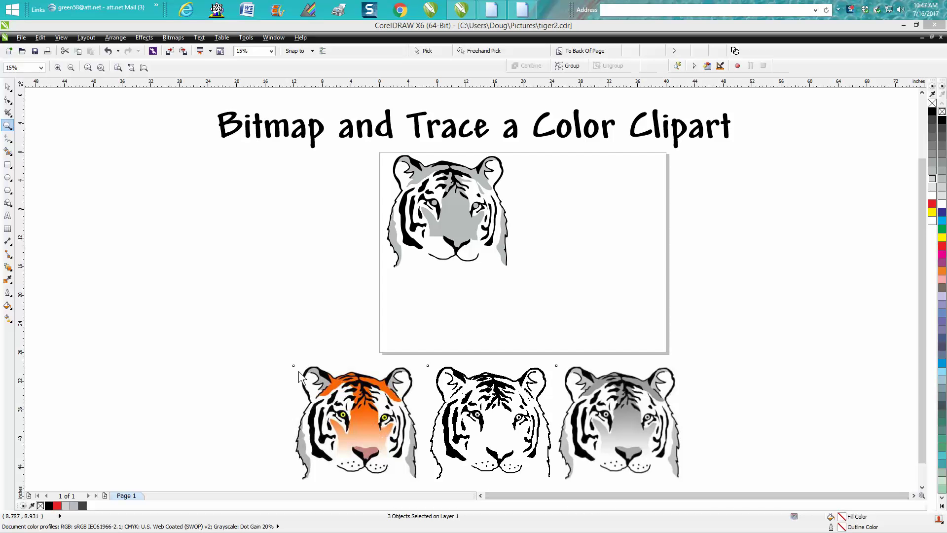
Zoom in close on the orange tiger's face.
{"action": "left_click", "coordinate": [361, 425]}
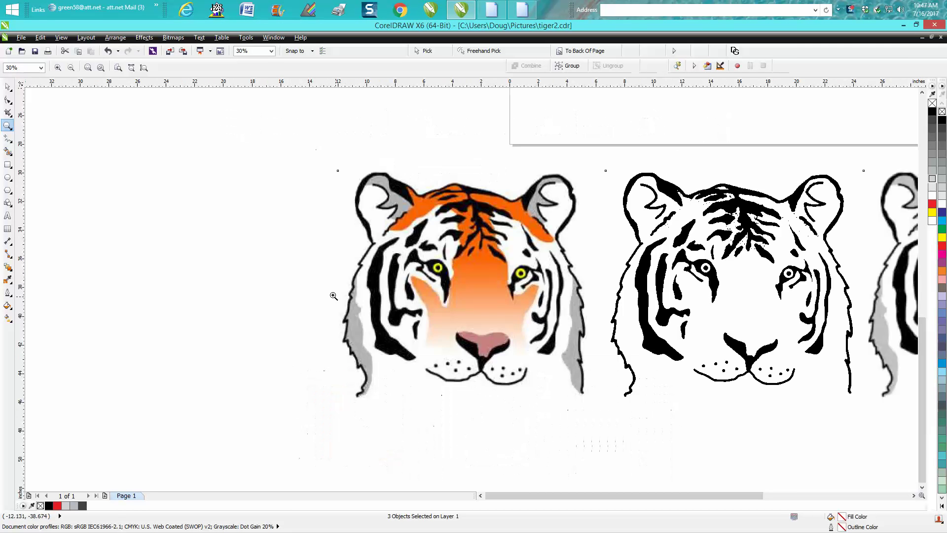
{"action": "left_click", "coordinate": [388, 340]}
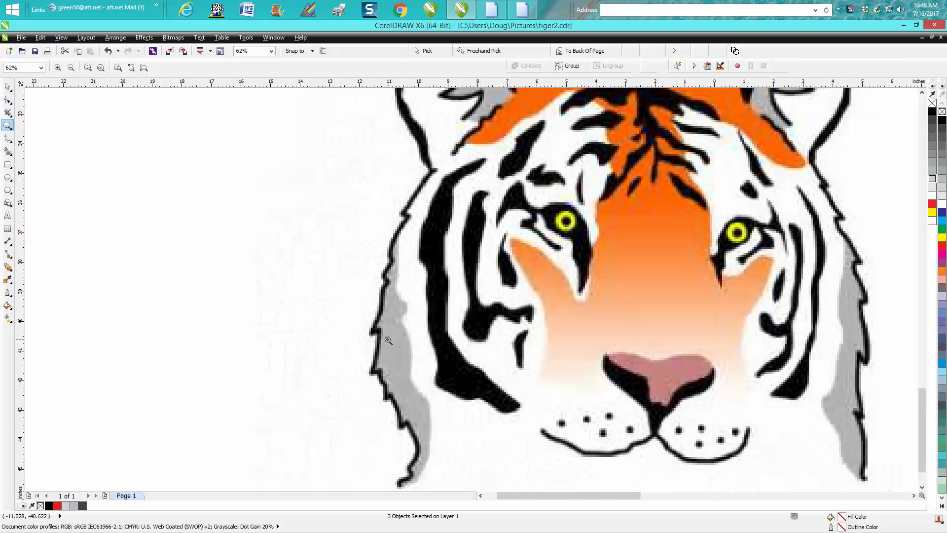
{"action": "scroll", "coordinate": [388, 340], "scroll_direction": "down", "scroll_amount": 2}
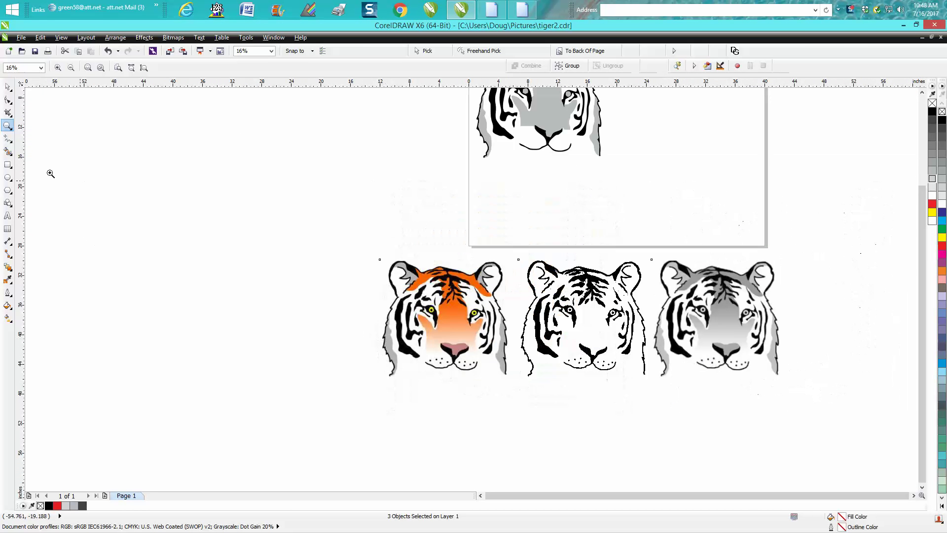
Select all three tiger heads and zoom in around them.
{"action": "left_click", "coordinate": [7, 86]}
{"action": "left_click_drag", "start_coordinate": [340, 231], "coordinate": [795, 395]}
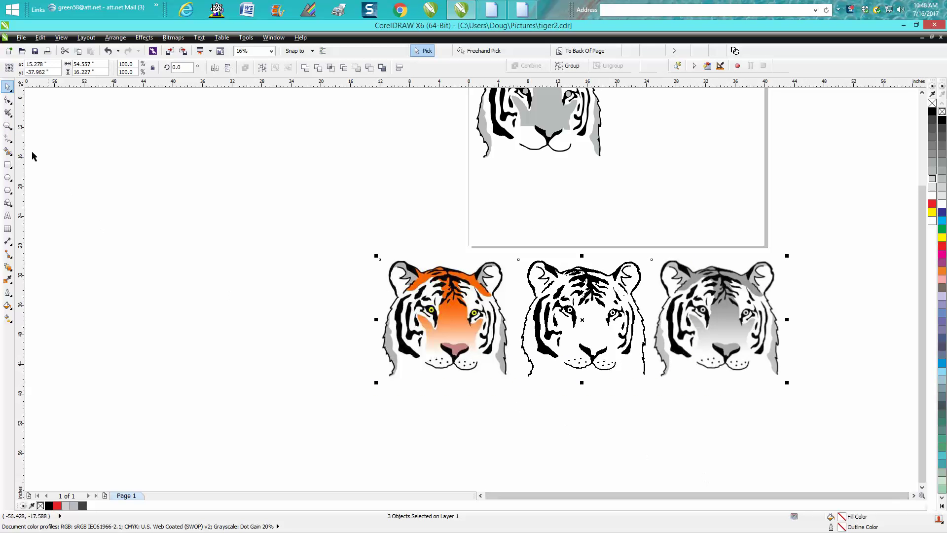
{"action": "left_click", "coordinate": [7, 126]}
{"action": "left_click_drag", "start_coordinate": [375, 242], "coordinate": [820, 398]}
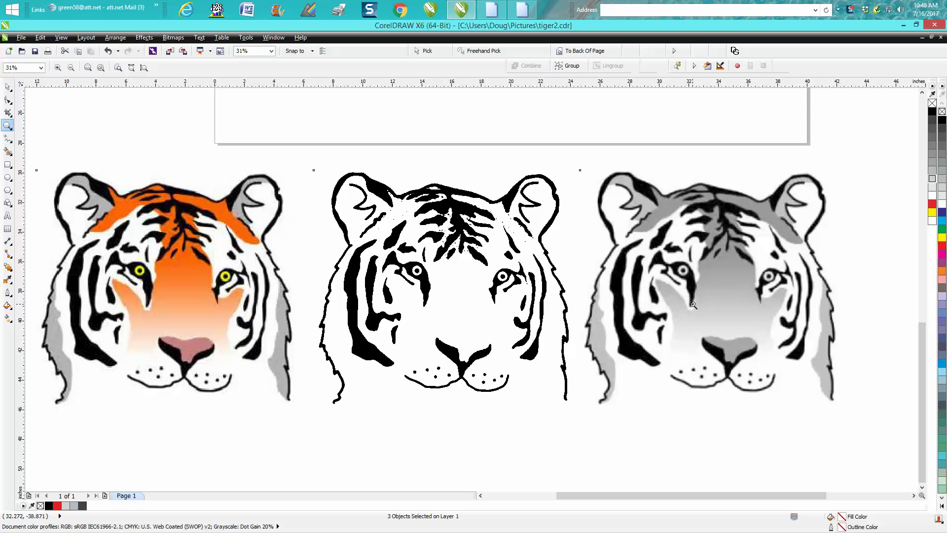
Open Convert to Bitmap for the orange tiger, keep Grayscale (8-bit), then cancel it.
{"action": "left_click", "coordinate": [8, 87]}
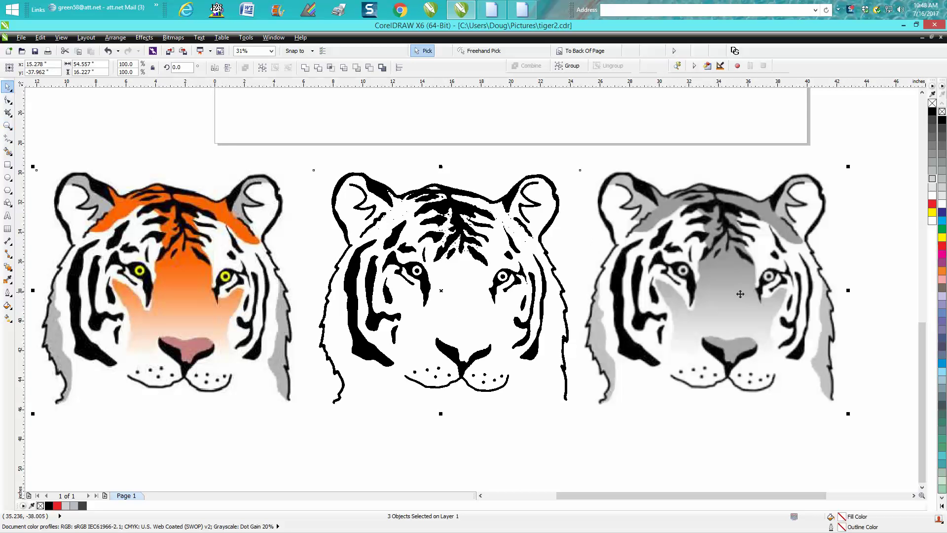
{"action": "left_click", "coordinate": [733, 434]}
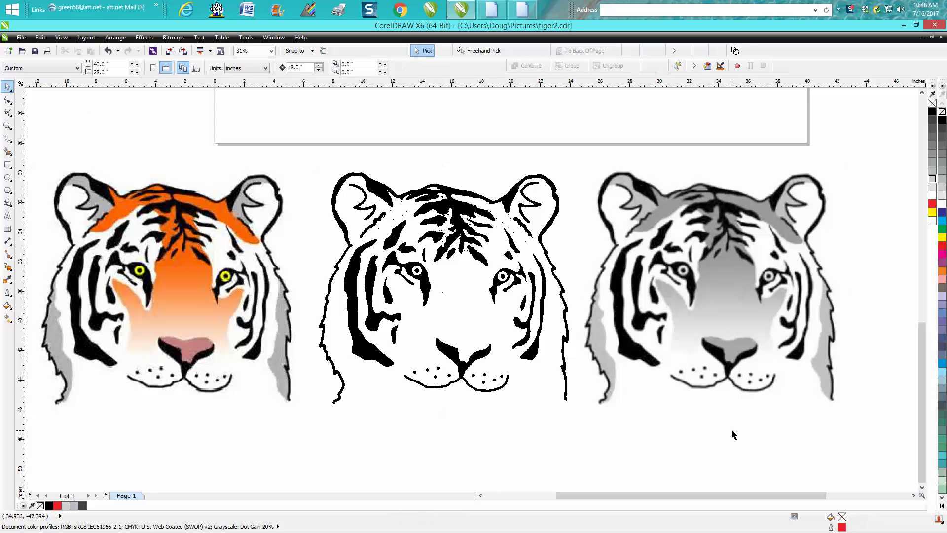
{"action": "left_click", "coordinate": [203, 282]}
{"action": "left_click", "coordinate": [173, 38]}
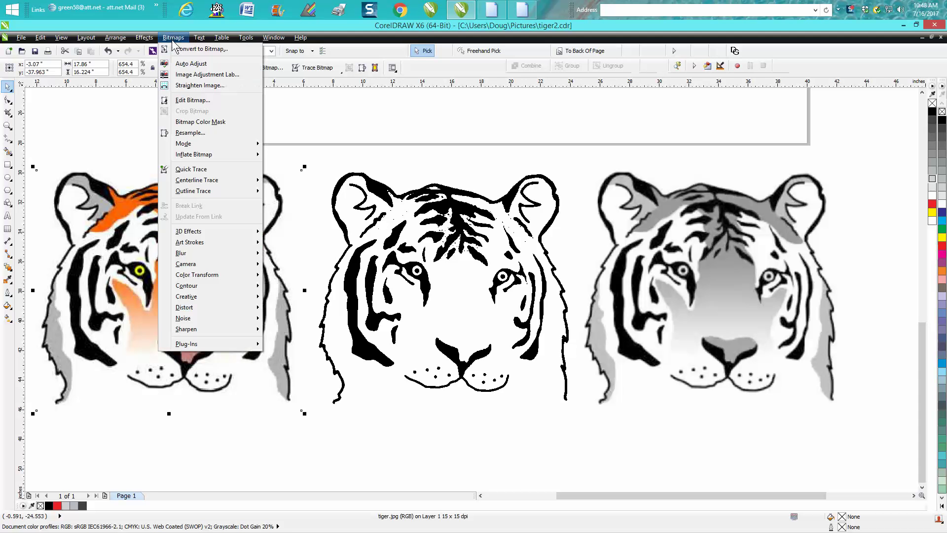
{"action": "left_click", "coordinate": [190, 50]}
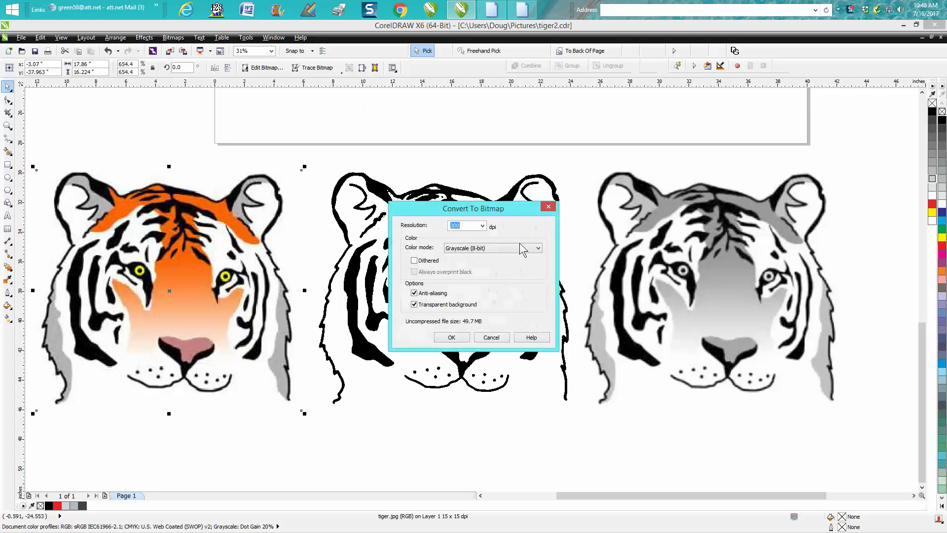
{"action": "left_click", "coordinate": [535, 249]}
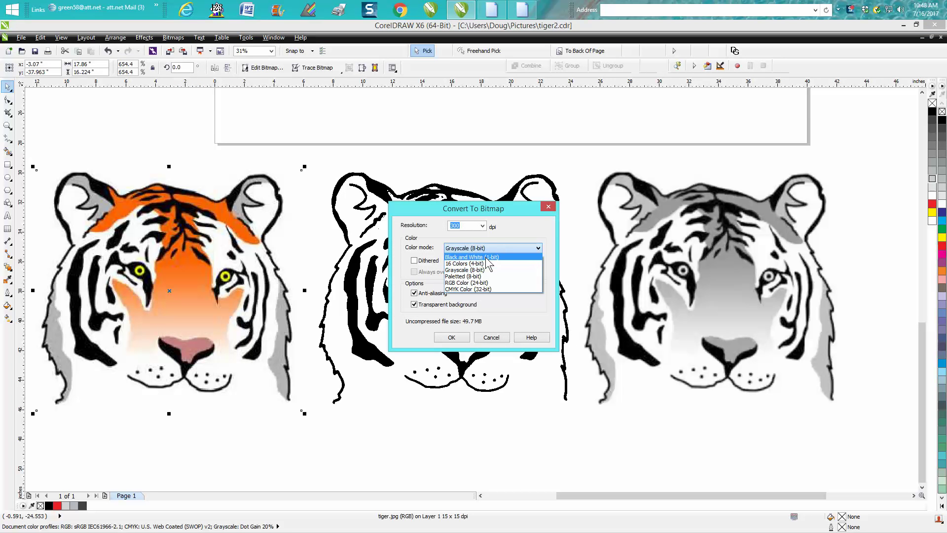
{"action": "left_click", "coordinate": [483, 246]}
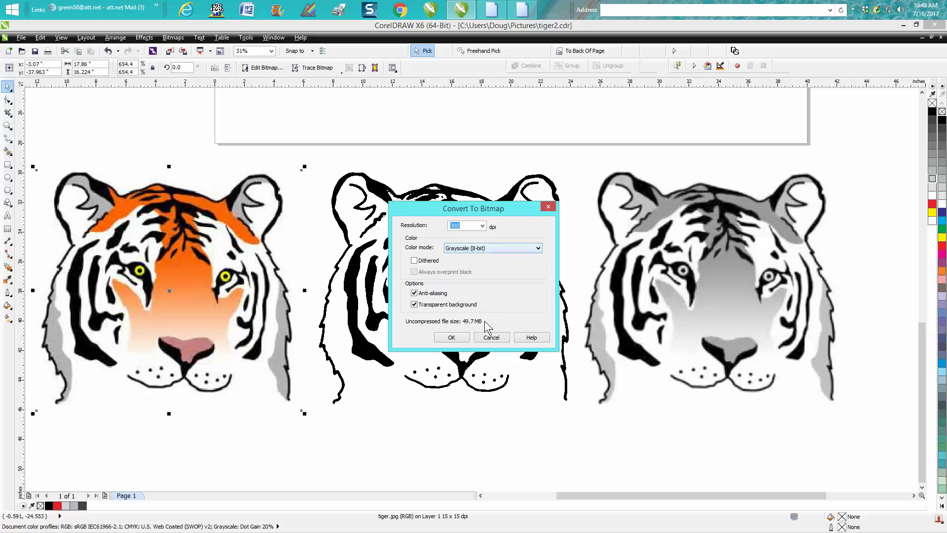
{"action": "left_click", "coordinate": [489, 339]}
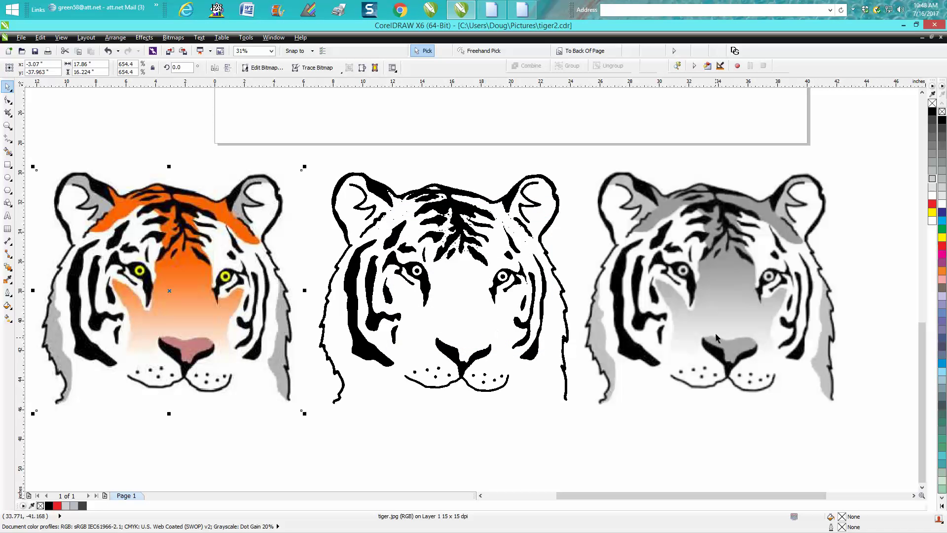
Scroll up to the traced tiger on the page, zoom in on it, then zoom back out.
{"action": "scroll", "coordinate": [717, 321], "scroll_direction": "down", "scroll_amount": 2}
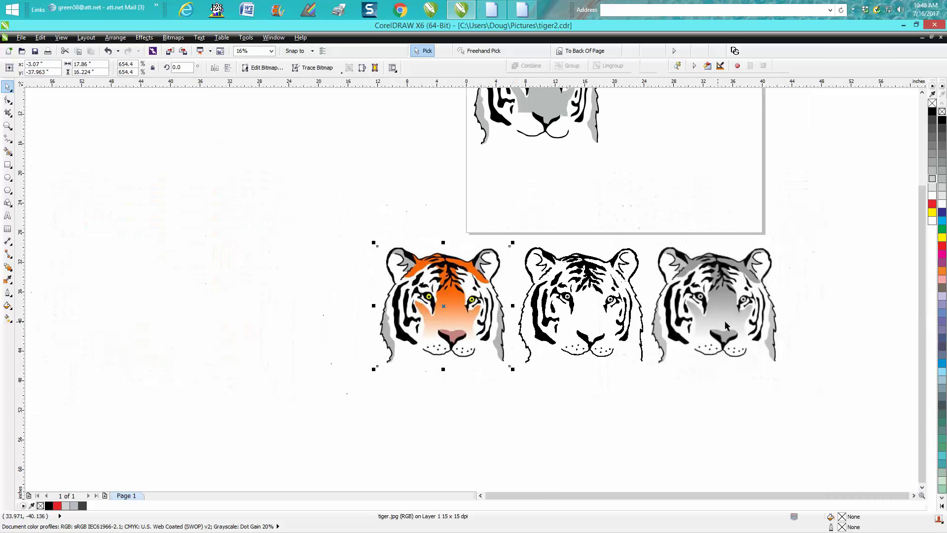
{"action": "left_click_drag", "start_coordinate": [923, 338], "coordinate": [924, 300]}
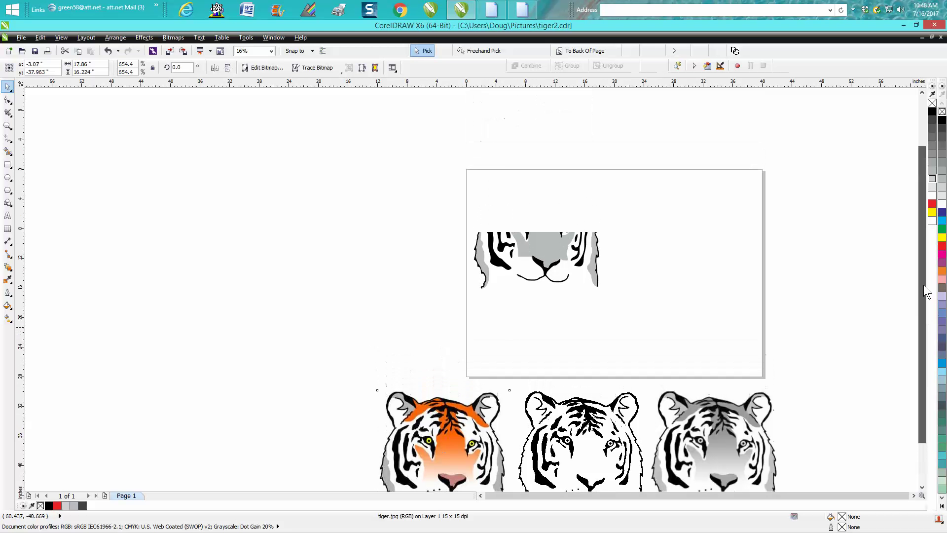
{"action": "left_click", "coordinate": [8, 125]}
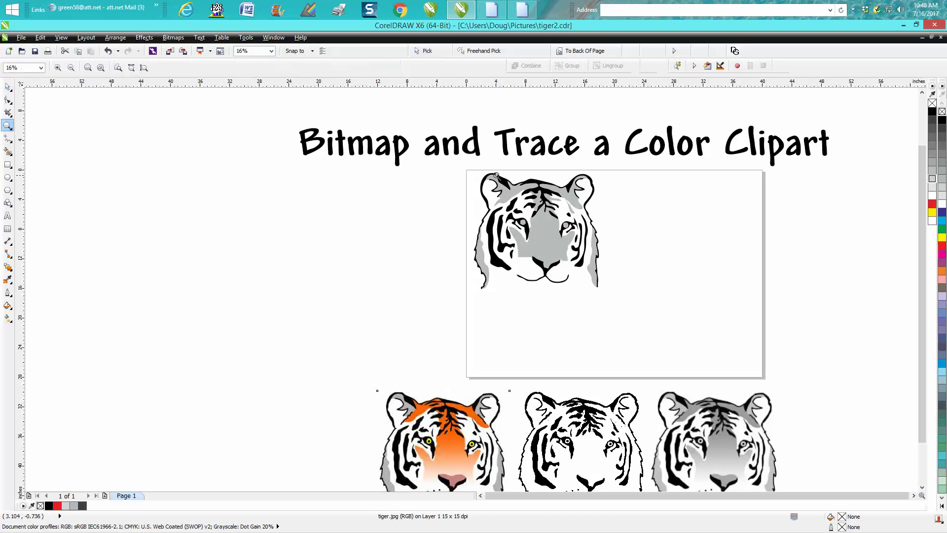
{"action": "left_click_drag", "start_coordinate": [465, 168], "coordinate": [620, 295]}
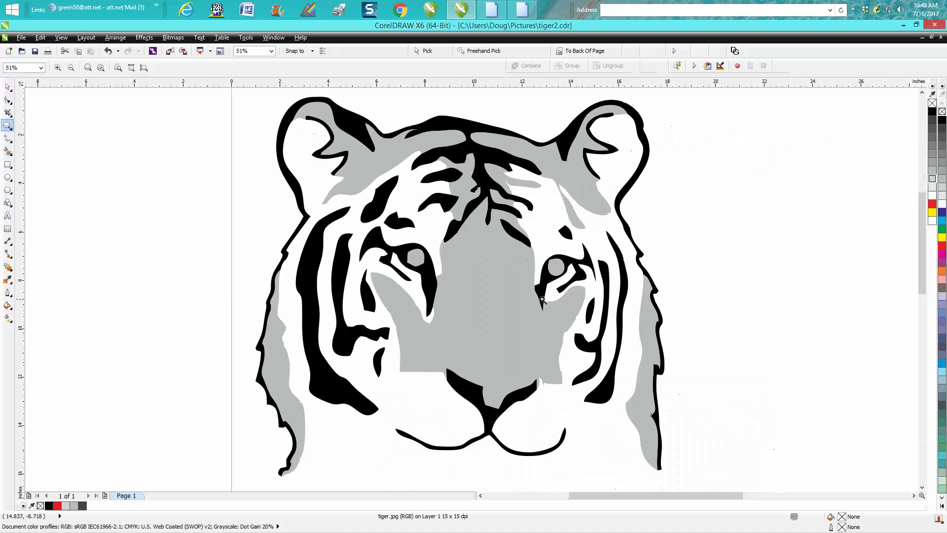
{"action": "right_click", "coordinate": [478, 298]}
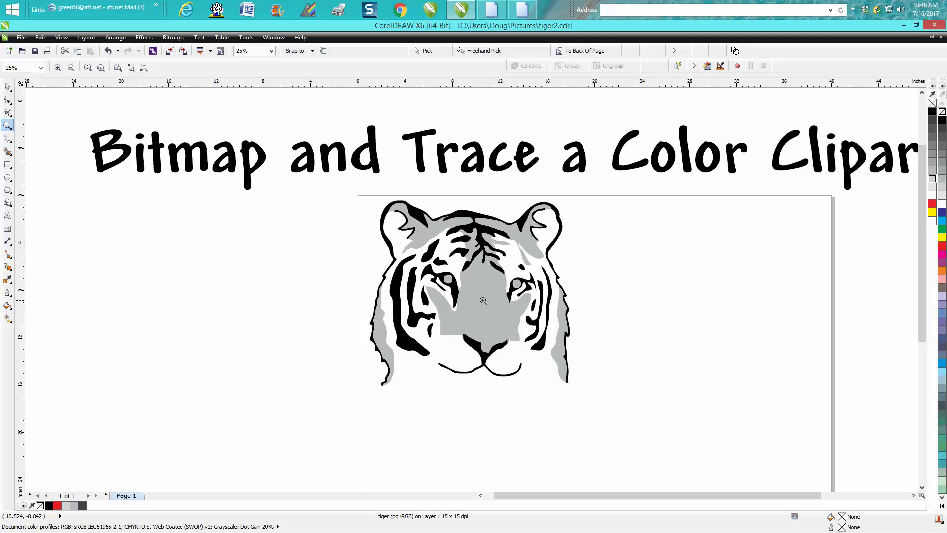
Select every piece of the traced tiger, then clear the selection.
{"action": "left_click", "coordinate": [7, 87]}
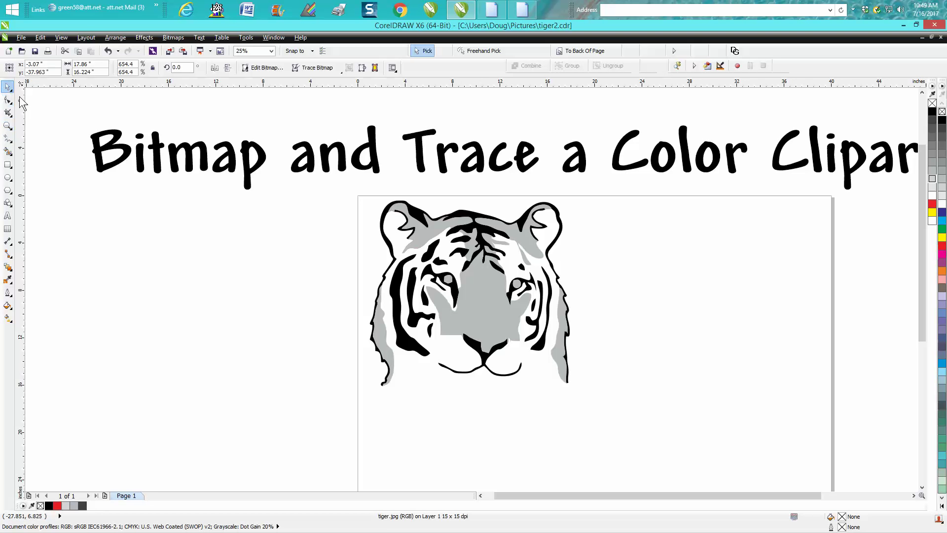
{"action": "left_click", "coordinate": [485, 300]}
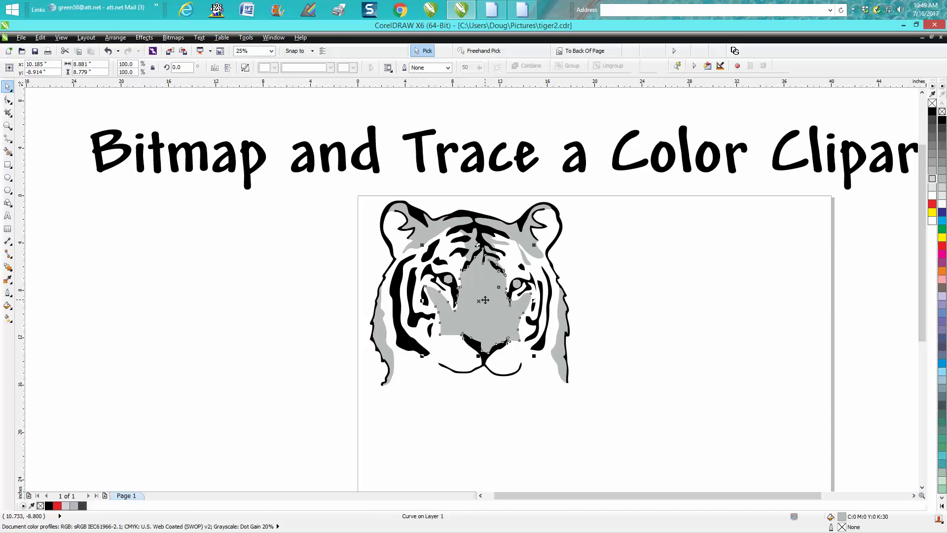
{"action": "left_click_drag", "start_coordinate": [360, 192], "coordinate": [589, 401]}
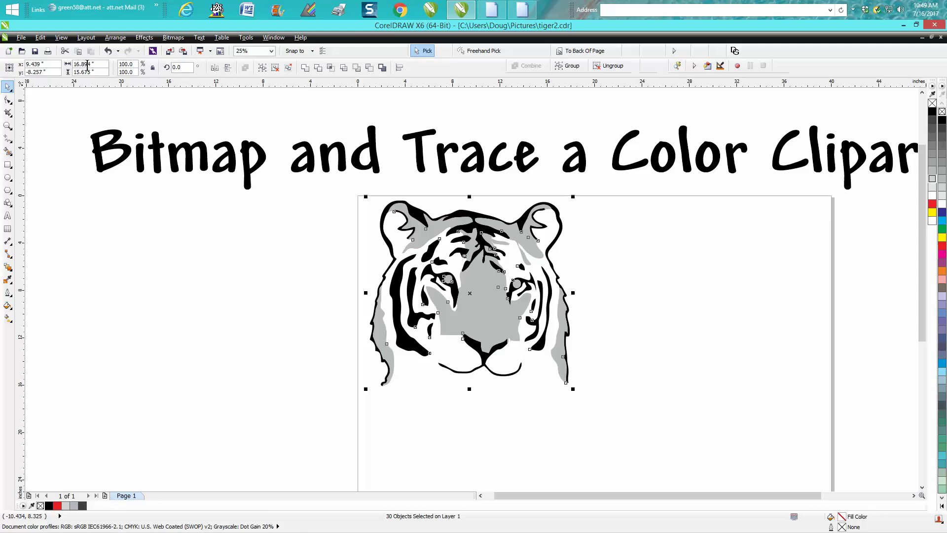
{"action": "left_click", "coordinate": [256, 232]}
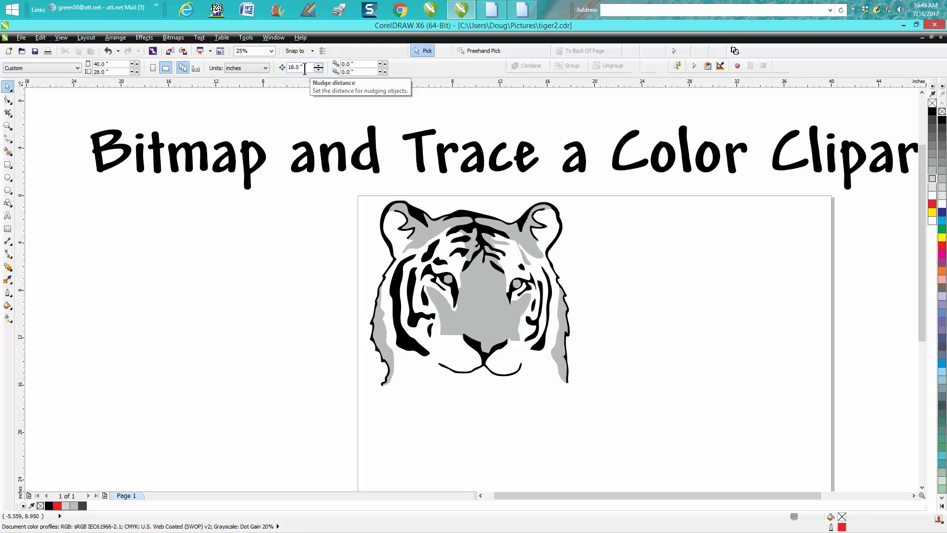
Nudge the gray nose, eye, forehead and right-cheek shapes far to the right.
{"action": "left_click", "coordinate": [496, 294]}
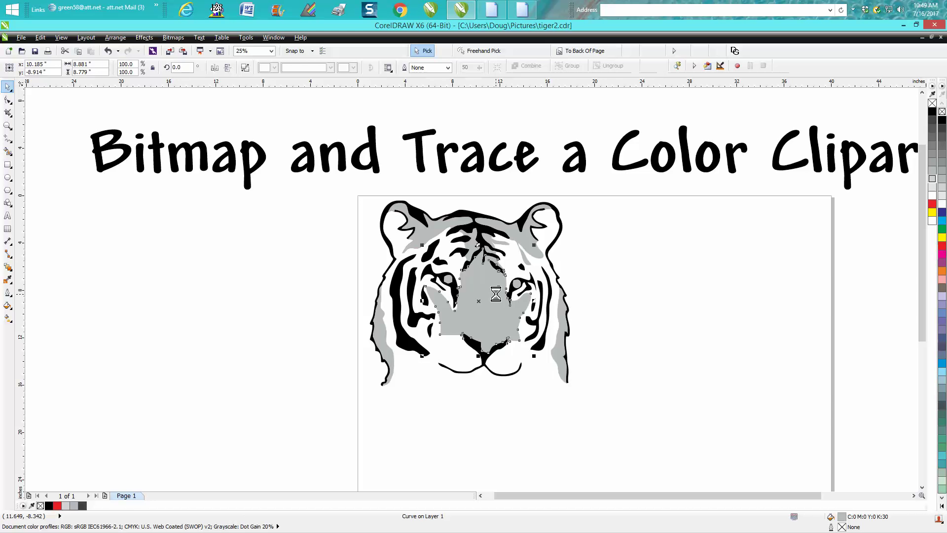
{"action": "key", "text": "Right"}
{"action": "left_click", "coordinate": [515, 284]}
{"action": "key", "text": "Right"}
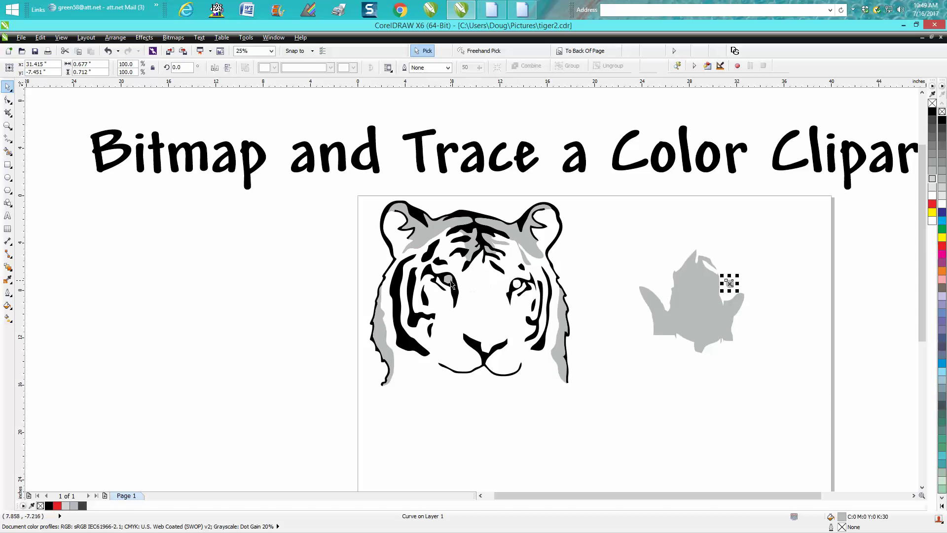
{"action": "left_click", "coordinate": [451, 285]}
{"action": "key", "text": "Right"}
{"action": "left_click", "coordinate": [500, 231]}
{"action": "key", "text": "Right"}
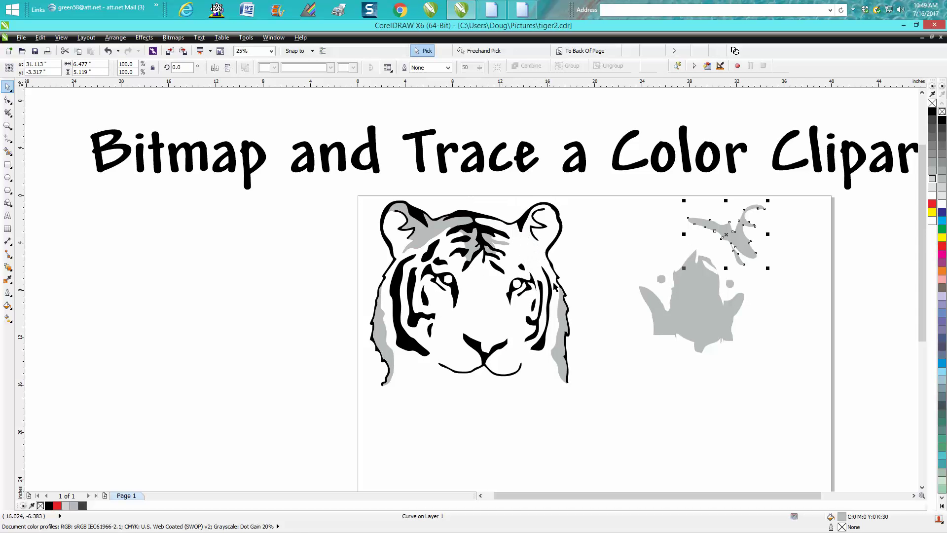
{"action": "left_click", "coordinate": [558, 304]}
{"action": "key", "text": "Right"}
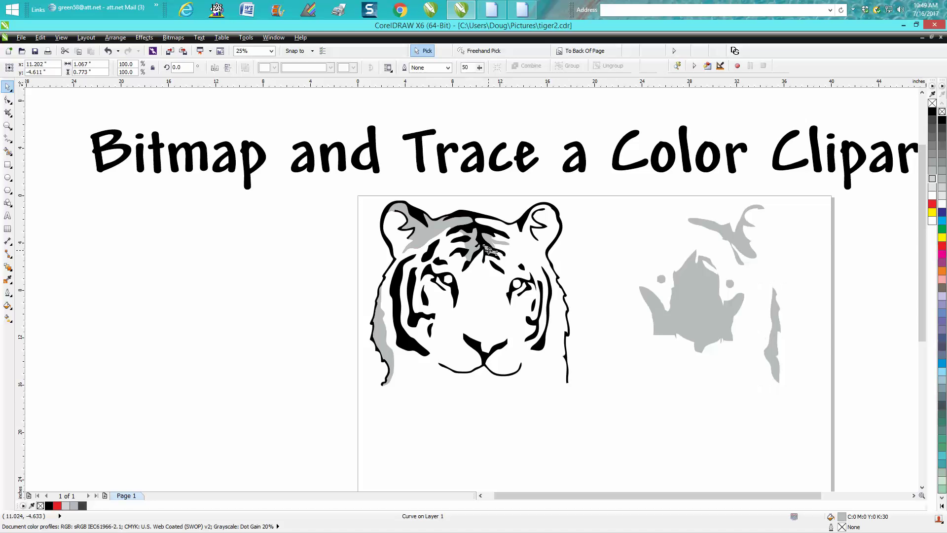
Nudge the remaining gray forehead shapes right, uncovering the red shape beneath.
{"action": "left_click", "coordinate": [489, 246]}
{"action": "key", "text": "Right"}
{"action": "left_click", "coordinate": [489, 245]}
{"action": "key", "text": "Right"}
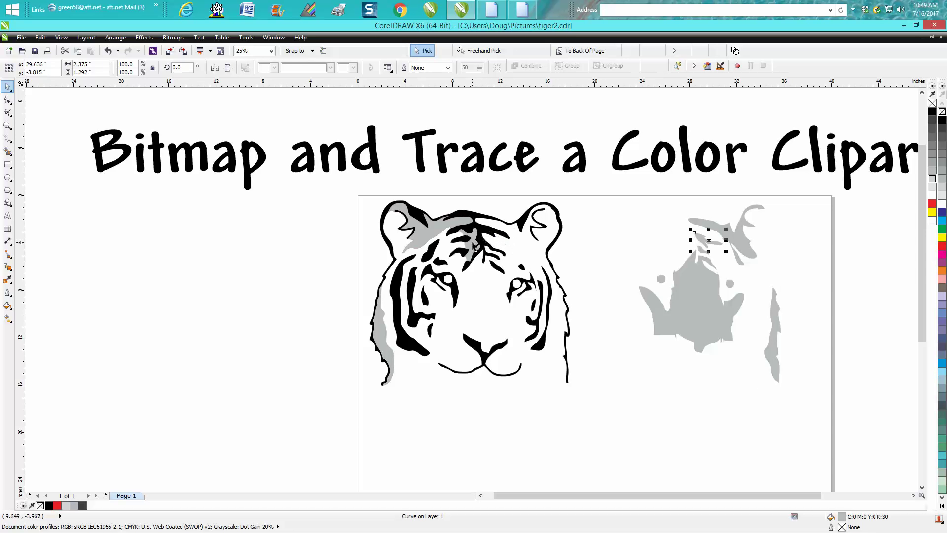
{"action": "left_click", "coordinate": [466, 239]}
{"action": "key", "text": "Right"}
{"action": "left_click", "coordinate": [438, 230]}
{"action": "key", "text": "Right"}
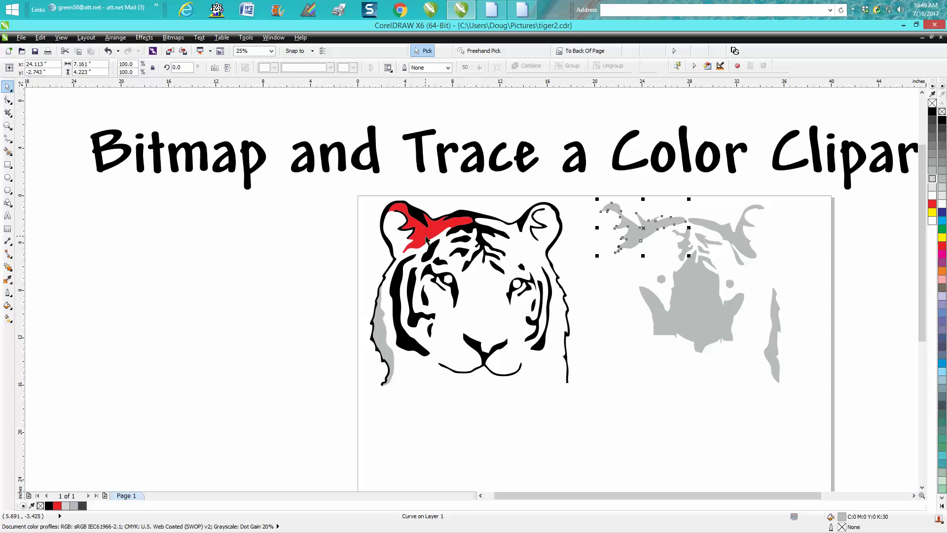
Move the red forehead shape left and delete it.
{"action": "left_click", "coordinate": [427, 239]}
{"action": "key", "text": "Left"}
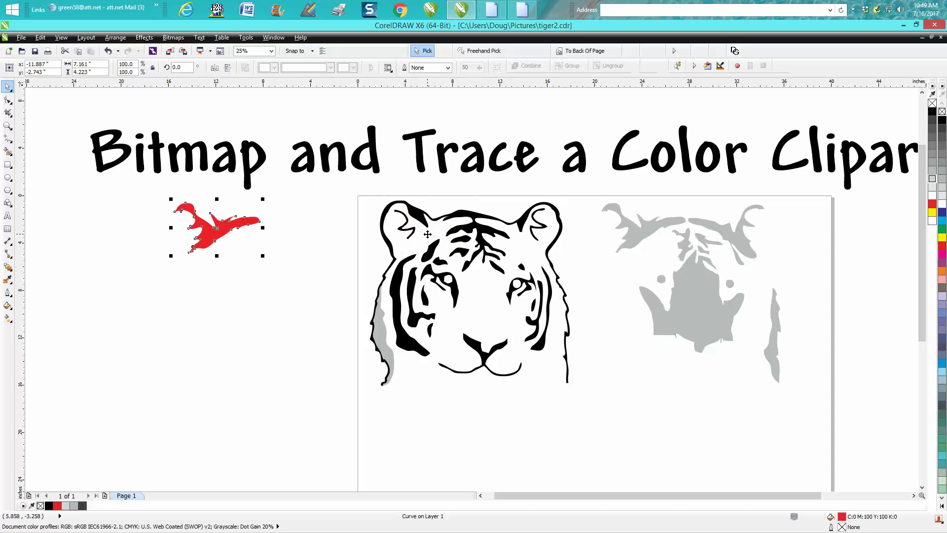
{"action": "key", "text": "Delete"}
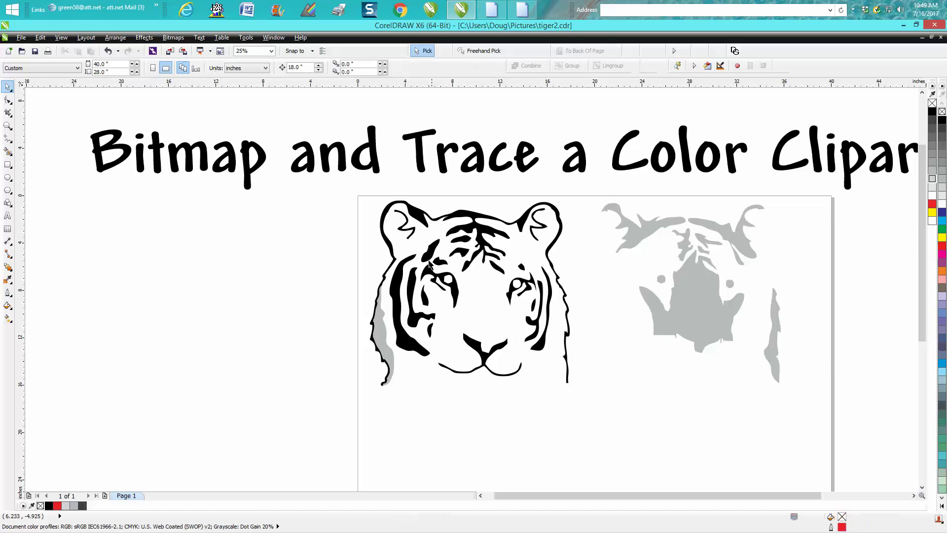
Move the gray cheek shape beside the gray fill shapes and select them all.
{"action": "left_click", "coordinate": [379, 323]}
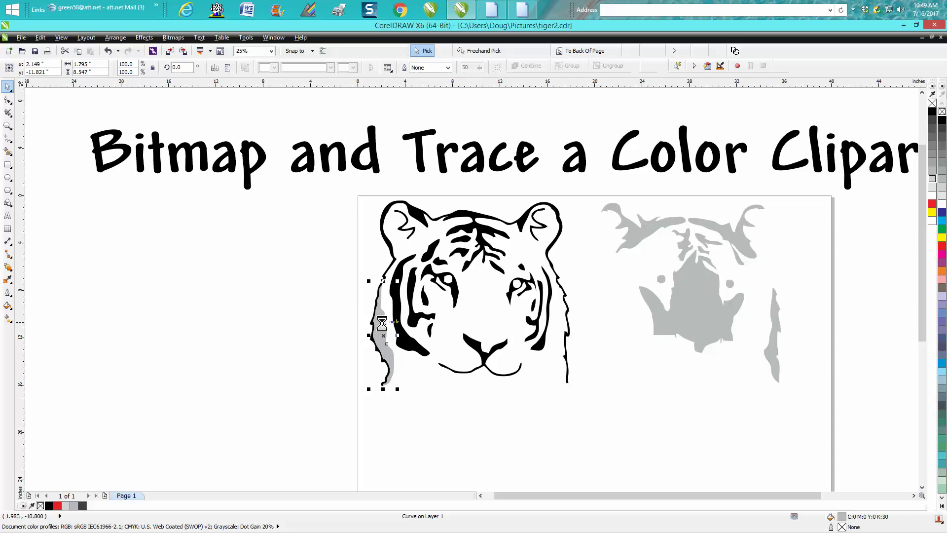
{"action": "key", "text": "Right"}
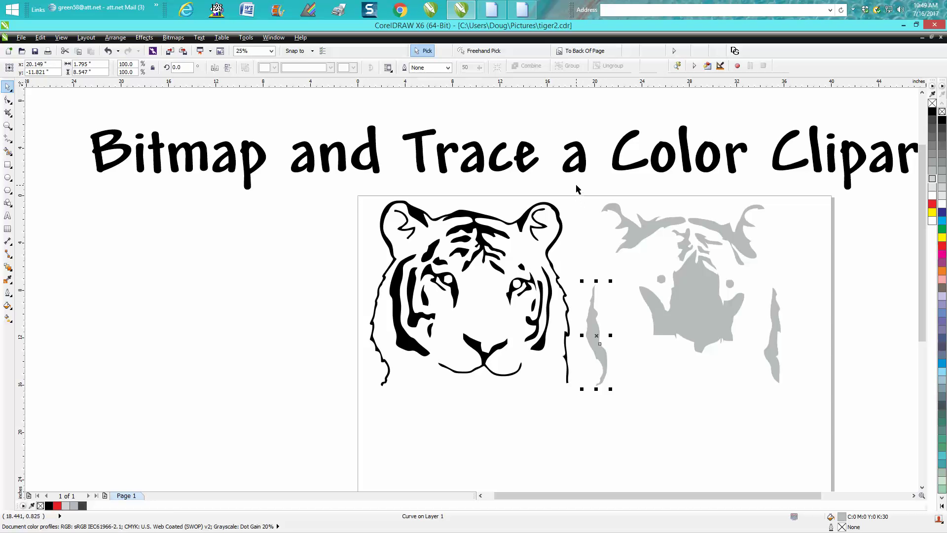
{"action": "mouse_move", "coordinate": [576, 187]}
{"action": "left_mouse_down"}
{"action": "mouse_move", "coordinate": [625, 387]}
{"action": "mouse_move", "coordinate": [822, 412]}
{"action": "left_mouse_up"}
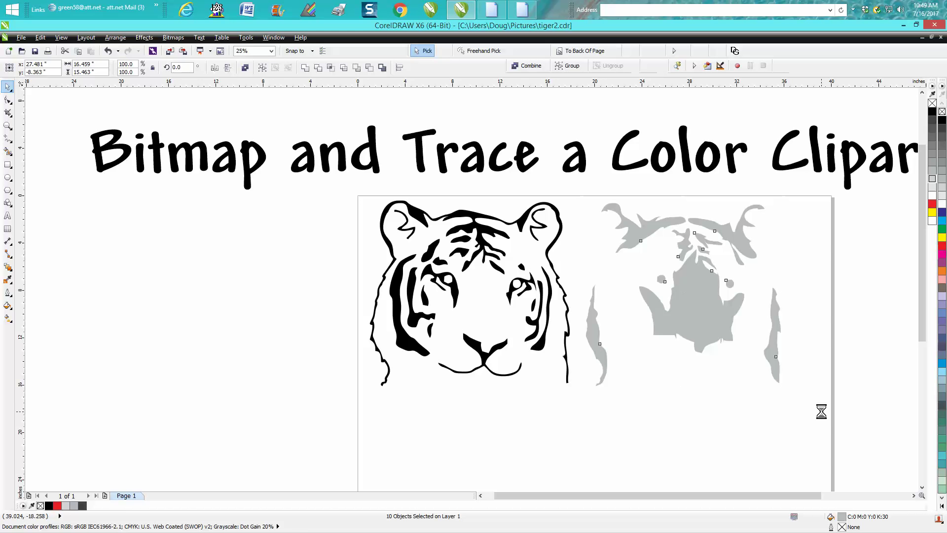
Group the ten gray fill shapes, then group the nineteen black outline shapes with Ctrl+G.
{"action": "key", "text": "ctrl+g"}
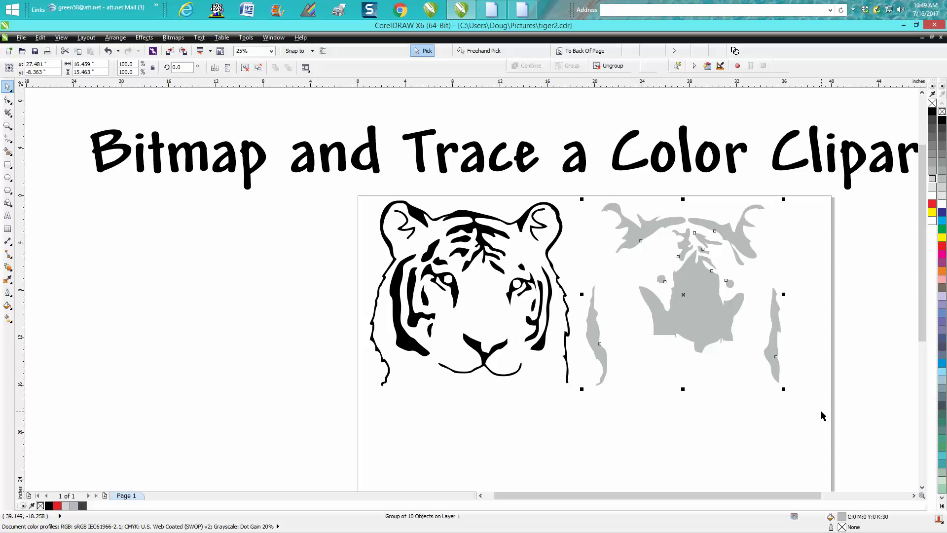
{"action": "left_click", "coordinate": [500, 272]}
{"action": "left_click_drag", "start_coordinate": [349, 192], "coordinate": [584, 399]}
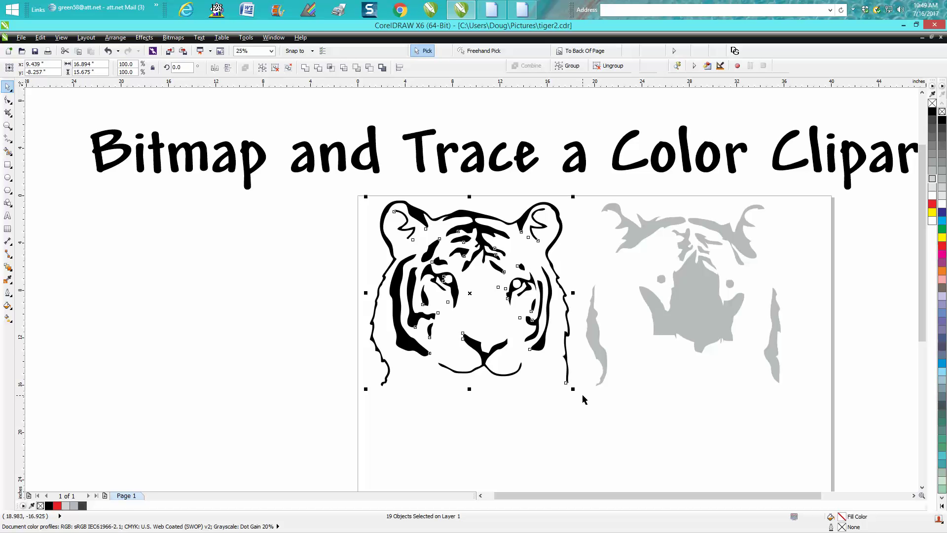
{"action": "key", "text": "ctrl+g"}
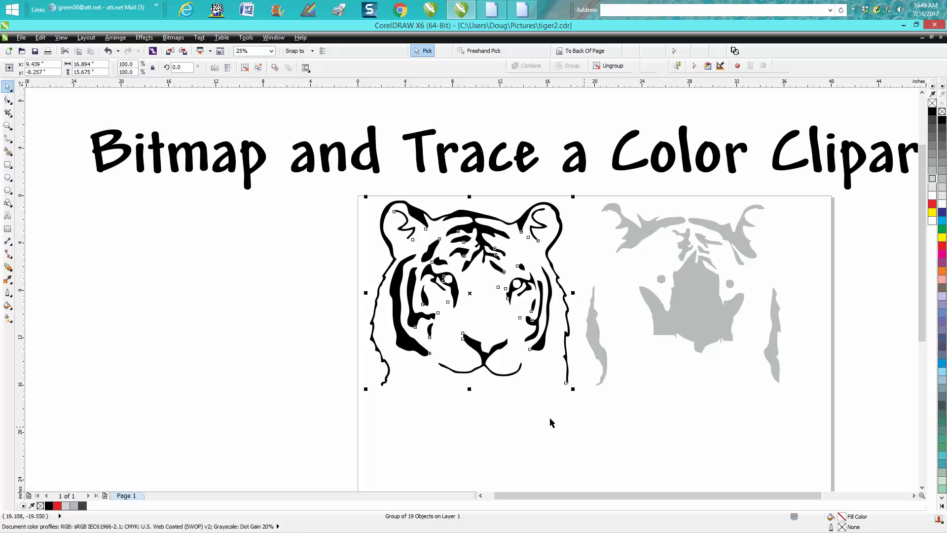
{"action": "left_click", "coordinate": [8, 164]}
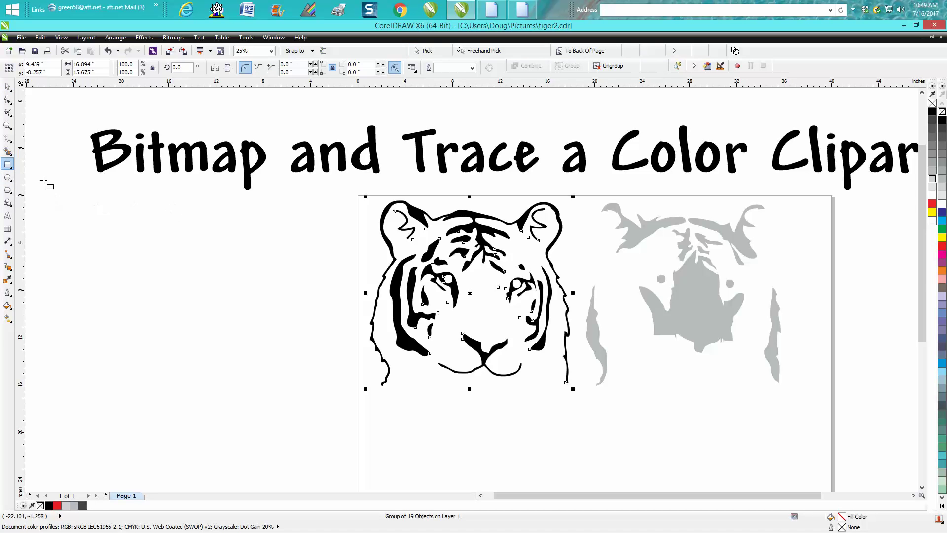
{"action": "left_click_drag", "start_coordinate": [81, 192], "coordinate": [336, 397]}
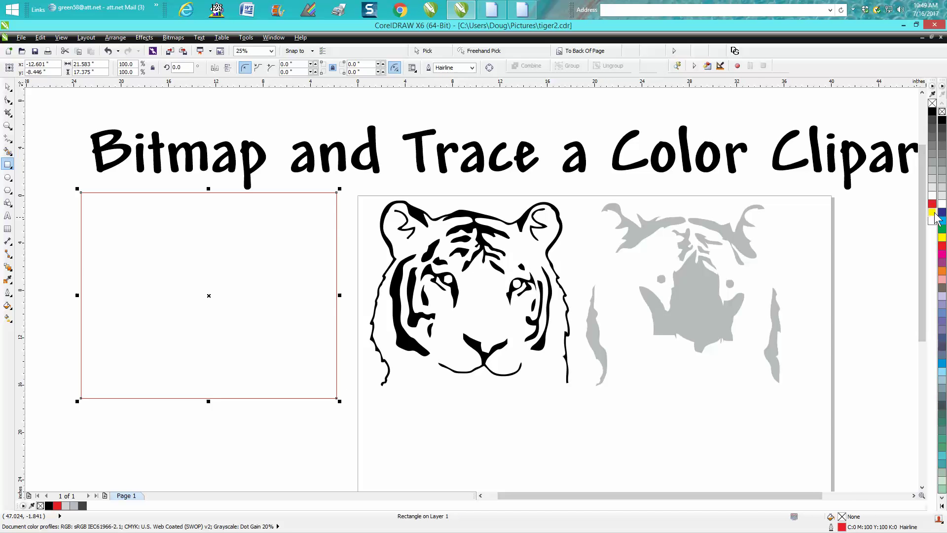
{"action": "left_click", "coordinate": [933, 213]}
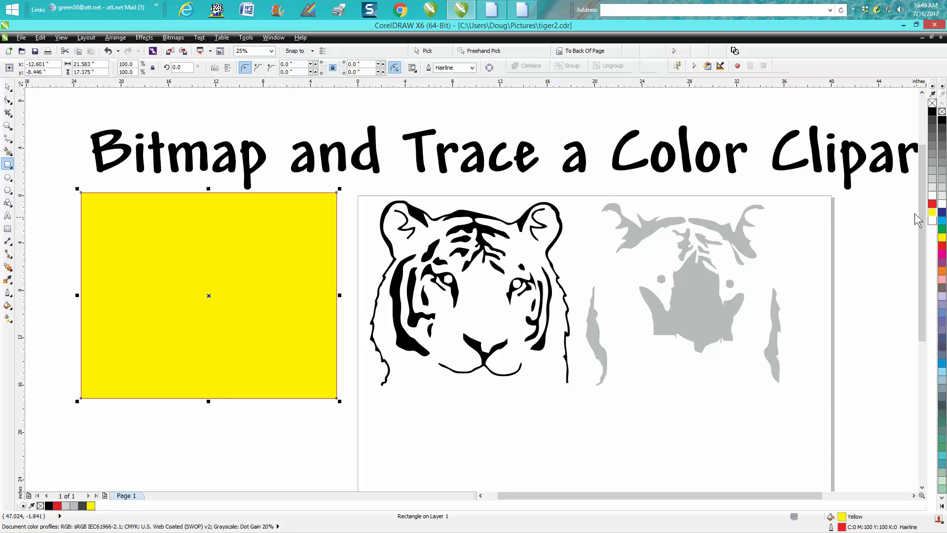
{"action": "left_click", "coordinate": [572, 51]}
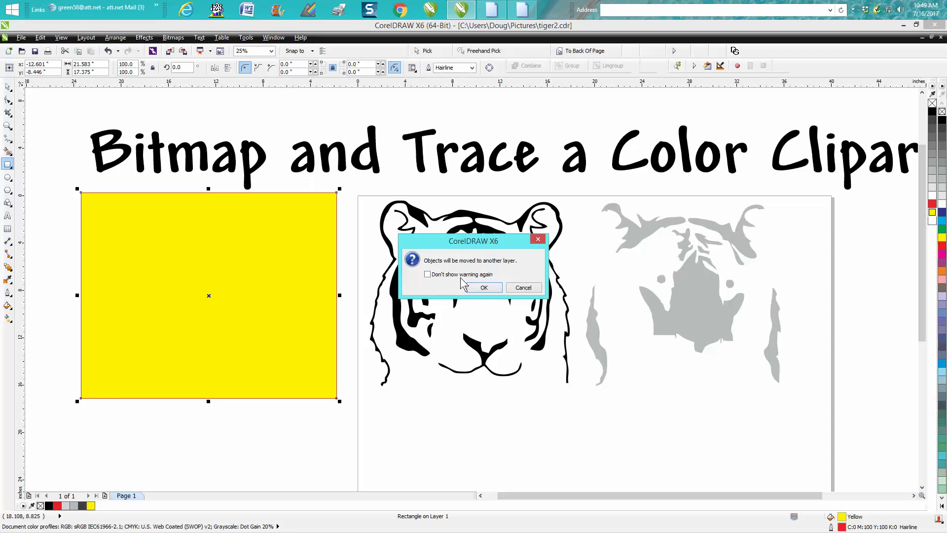
{"action": "left_click", "coordinate": [484, 288]}
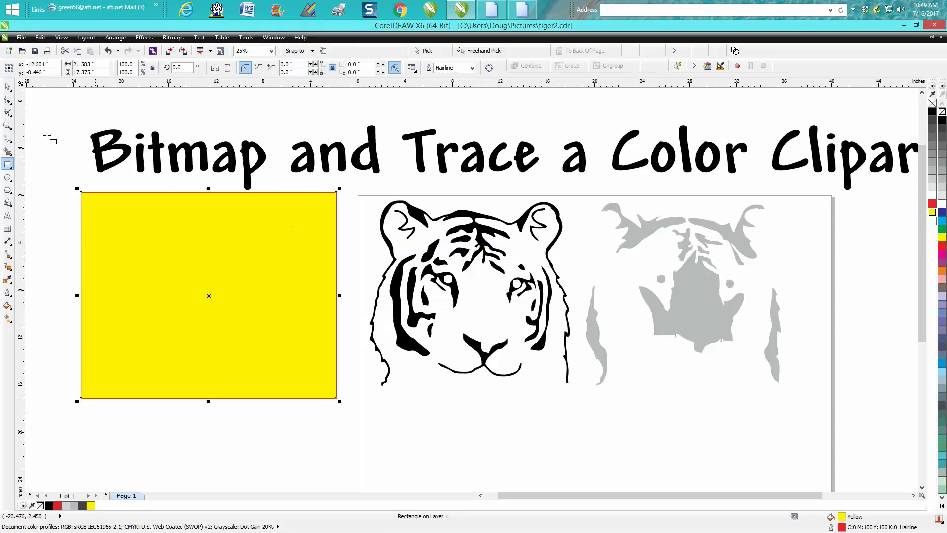
{"action": "left_click", "coordinate": [8, 87]}
{"action": "left_click_drag", "start_coordinate": [255, 265], "coordinate": [473, 272]}
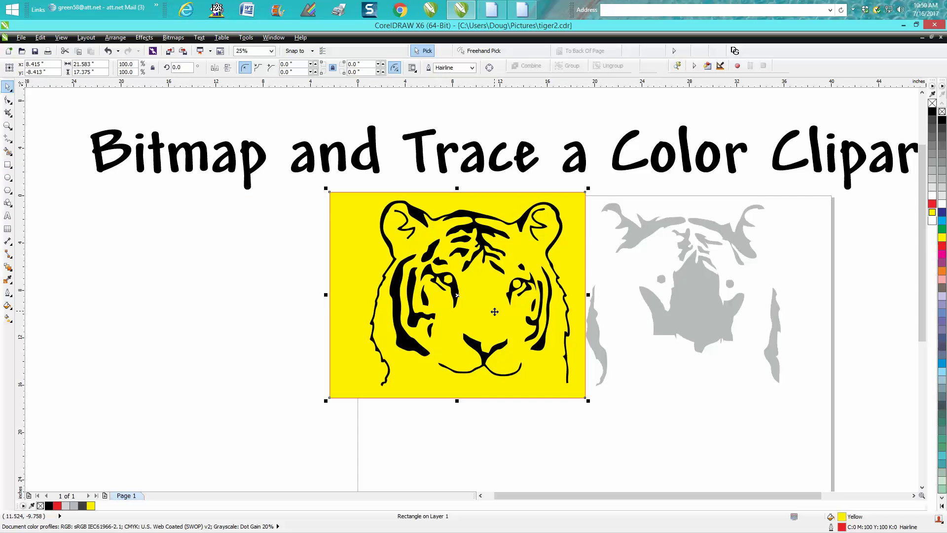
{"action": "left_click_drag", "start_coordinate": [495, 312], "coordinate": [237, 309]}
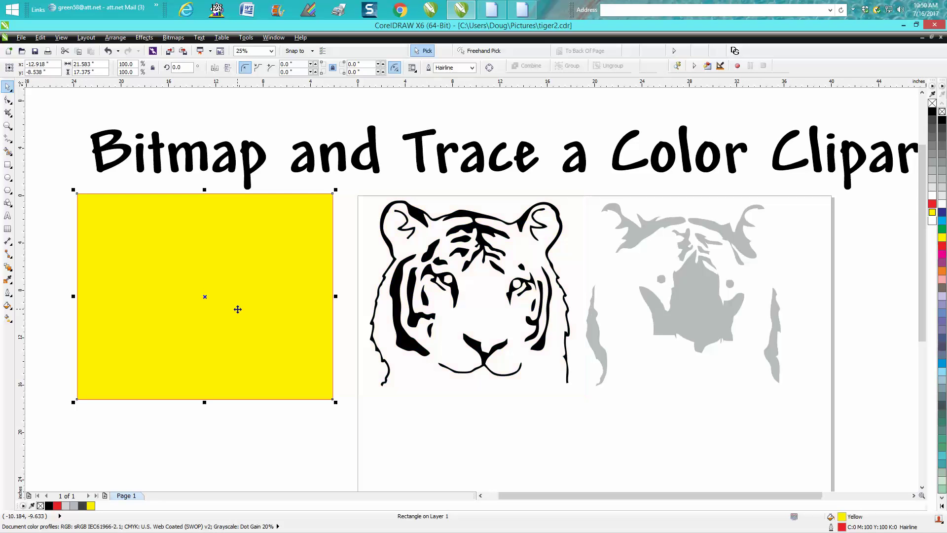
{"action": "key", "text": "Delete"}
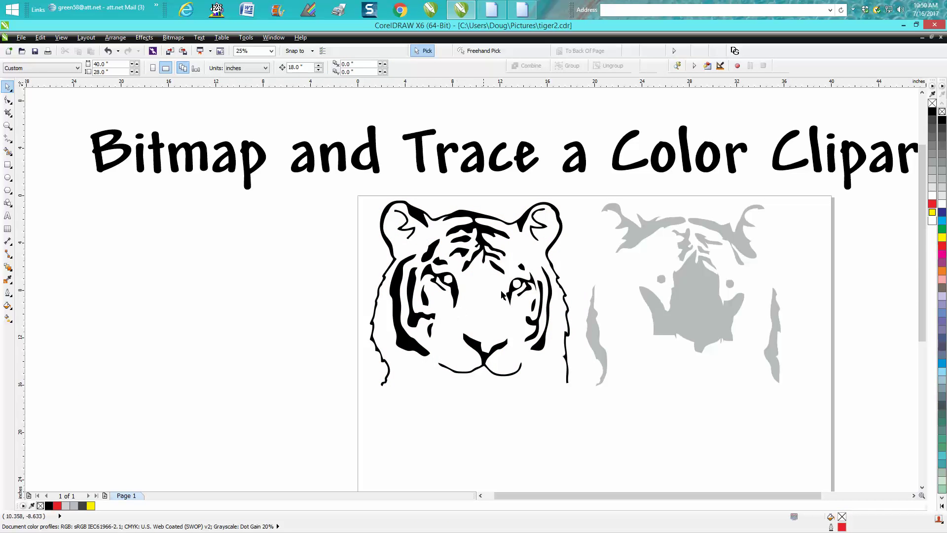
Drag the gray fill group left onto the black outline, then select the outline group.
{"action": "left_click", "coordinate": [707, 322]}
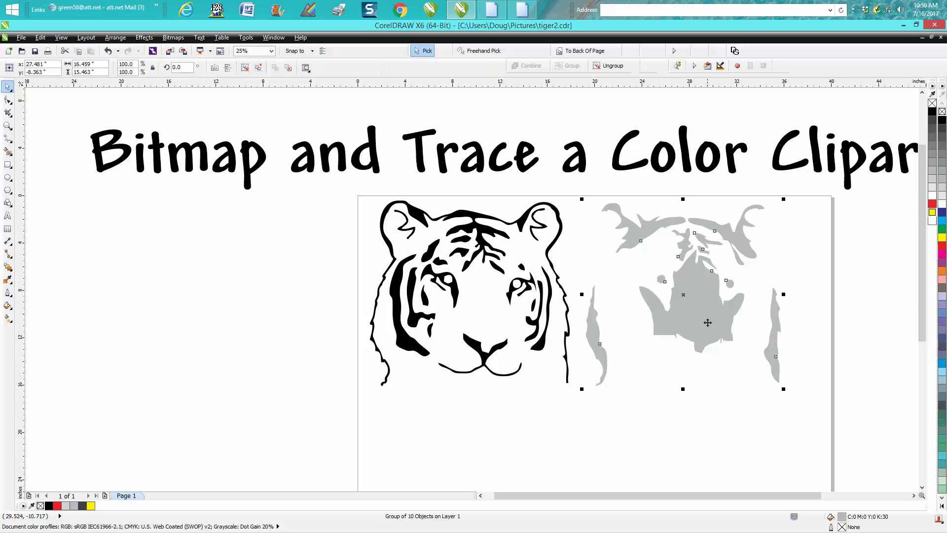
{"action": "left_click_drag", "start_coordinate": [704, 322], "coordinate": [539, 329]}
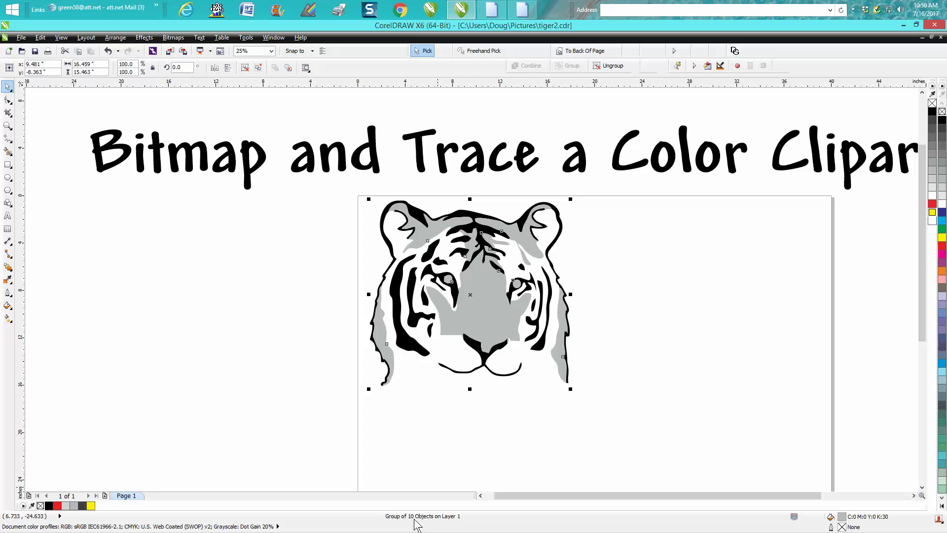
{"action": "left_click", "coordinate": [481, 395]}
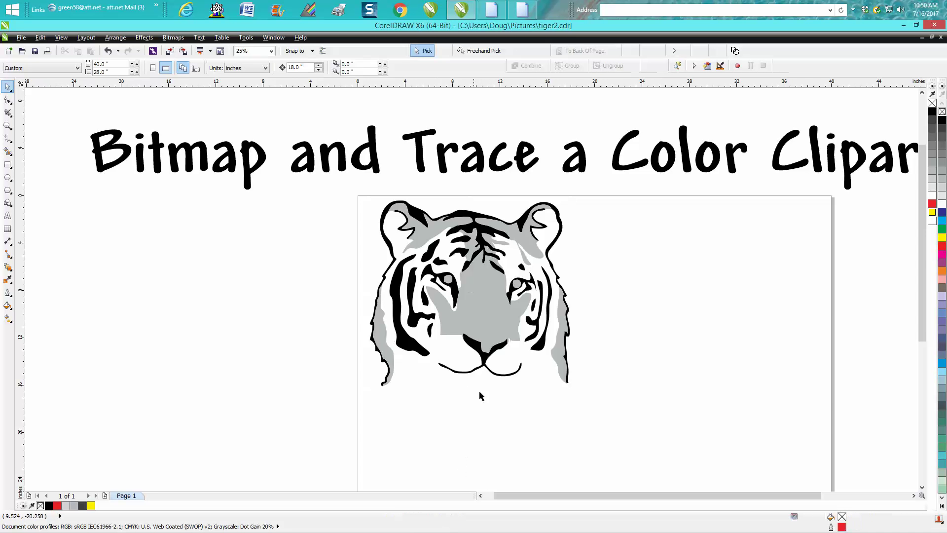
{"action": "left_click", "coordinate": [480, 349]}
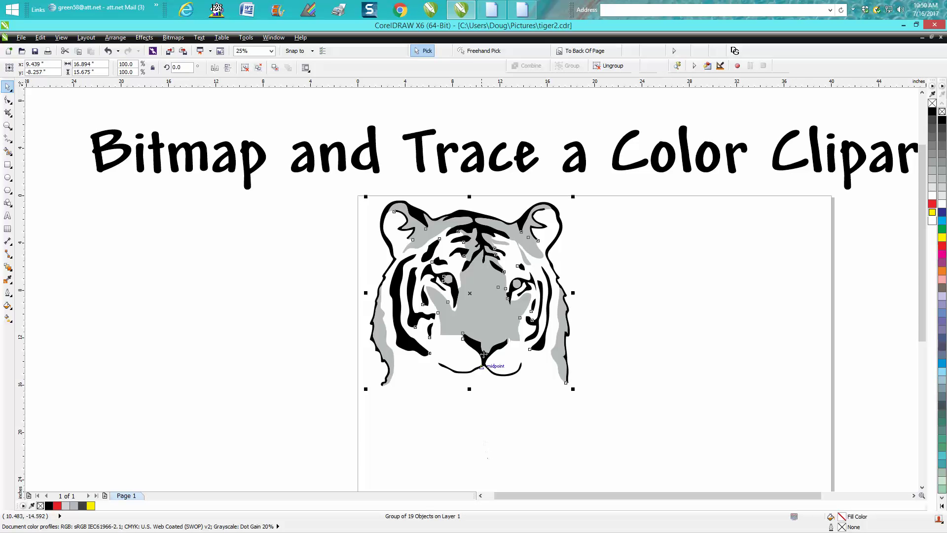
{"action": "left_click", "coordinate": [491, 314]}
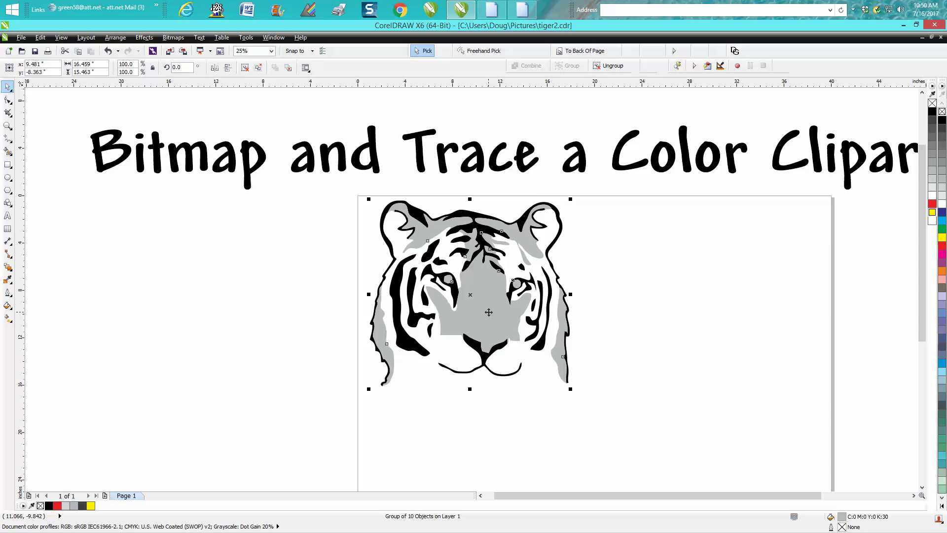
{"action": "key", "text": "Left"}
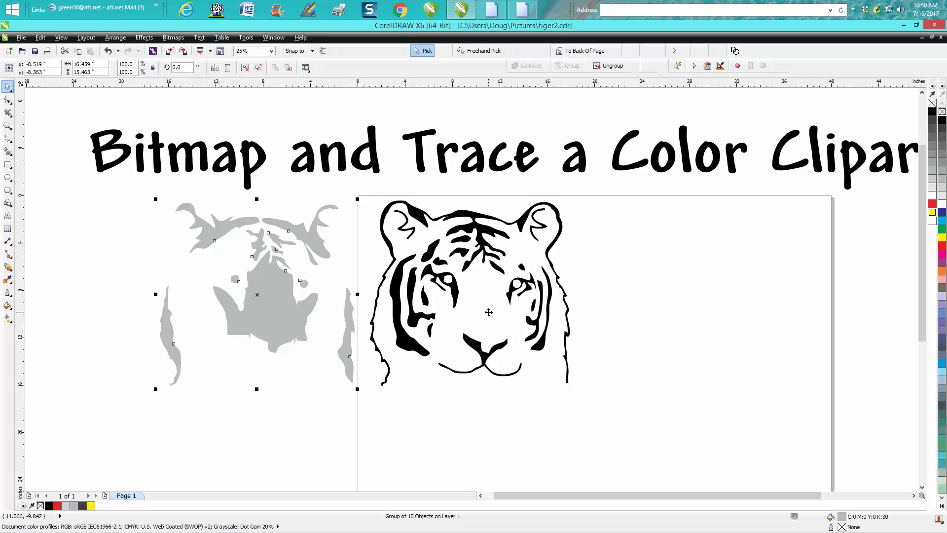
{"action": "left_click", "coordinate": [528, 287]}
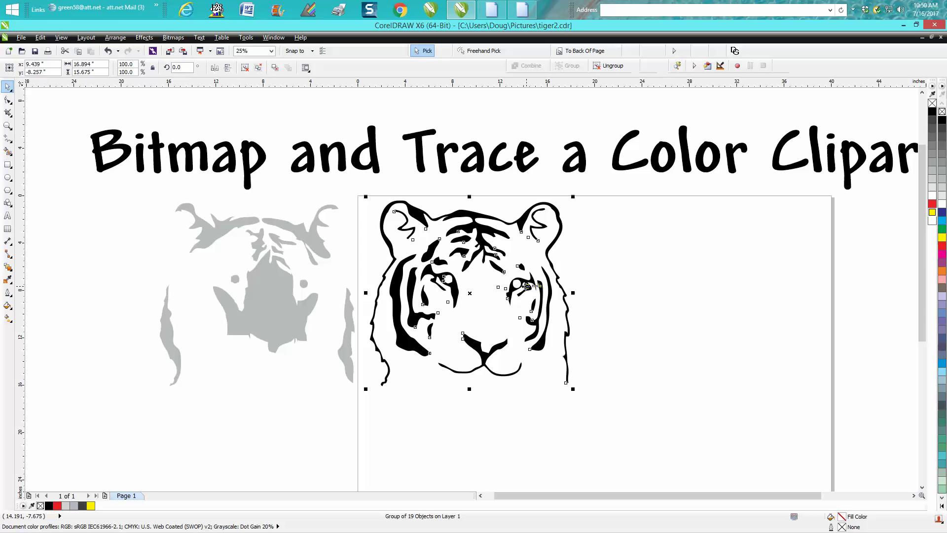
{"action": "key", "text": "ctrl+z"}
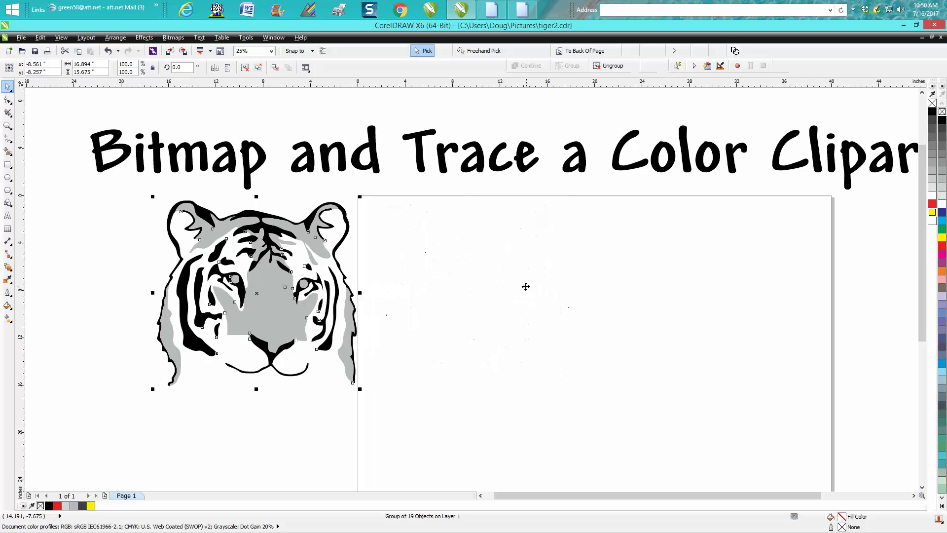
{"action": "left_click", "coordinate": [314, 448]}
{"action": "left_click", "coordinate": [264, 321]}
{"action": "key", "text": "ctrl+z"}
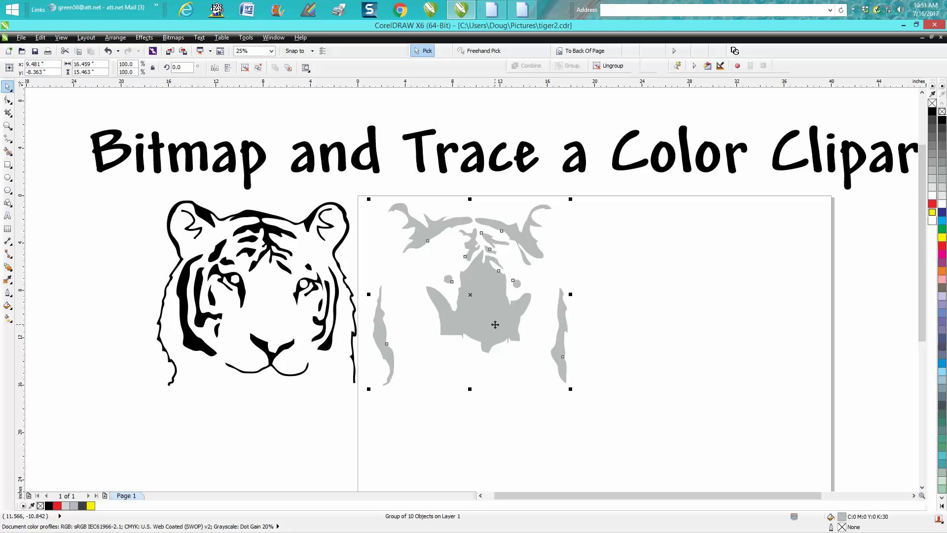
{"action": "left_click", "coordinate": [279, 245]}
{"action": "key", "text": "ctrl+z"}
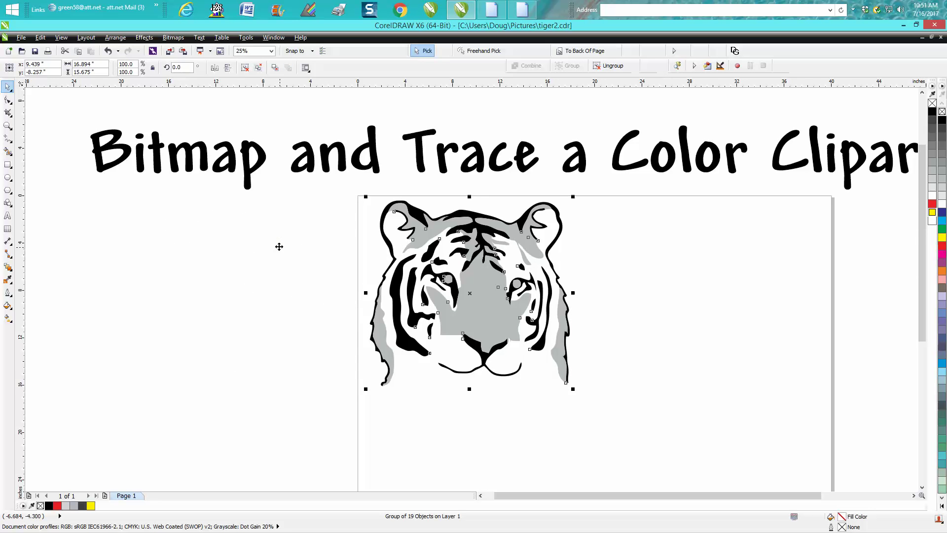
{"action": "left_click", "coordinate": [221, 276]}
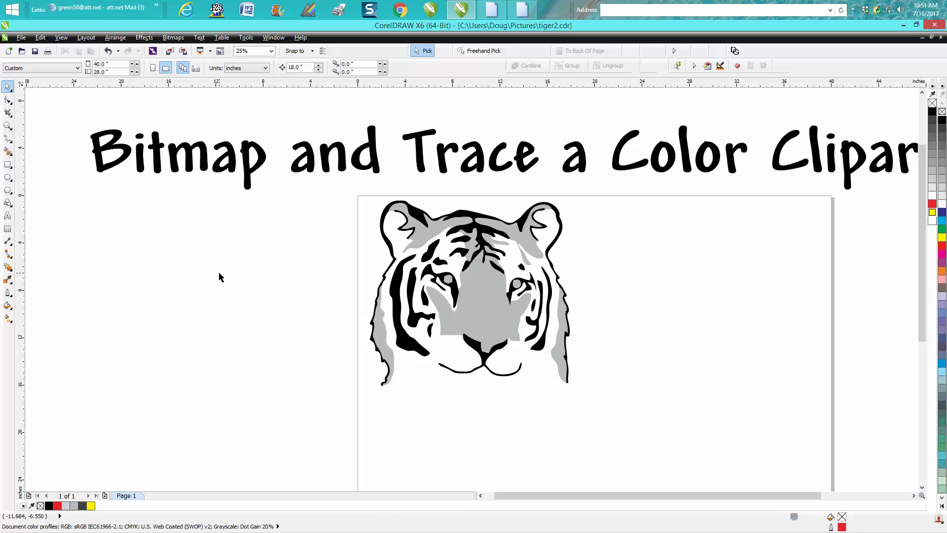